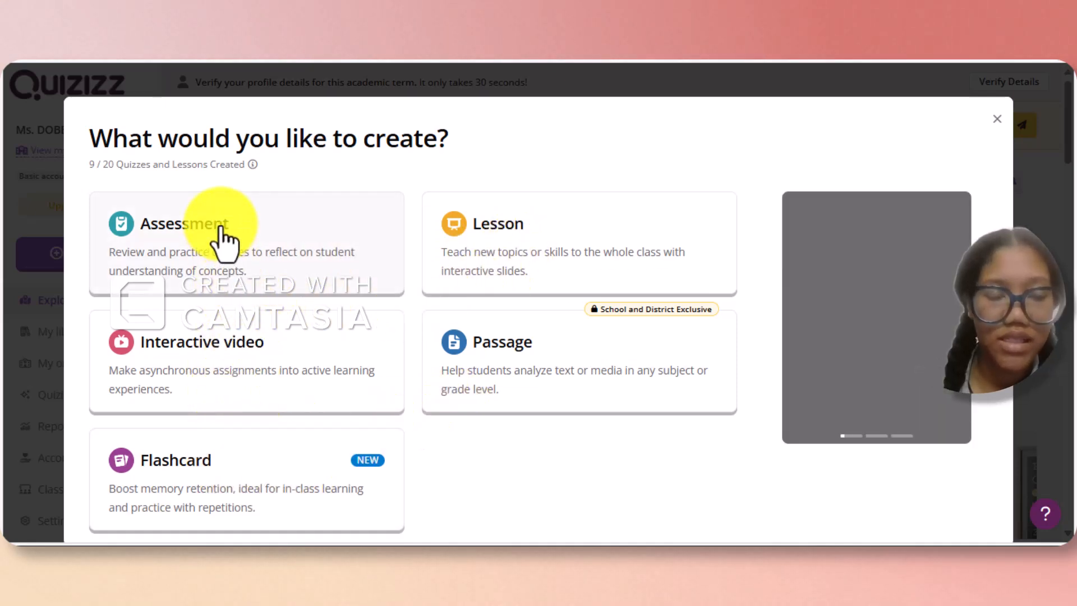
# Start a new assessment from scratch with a multiple-choice question reading "What does theme represent?"
pyautogui.click(310, 262)
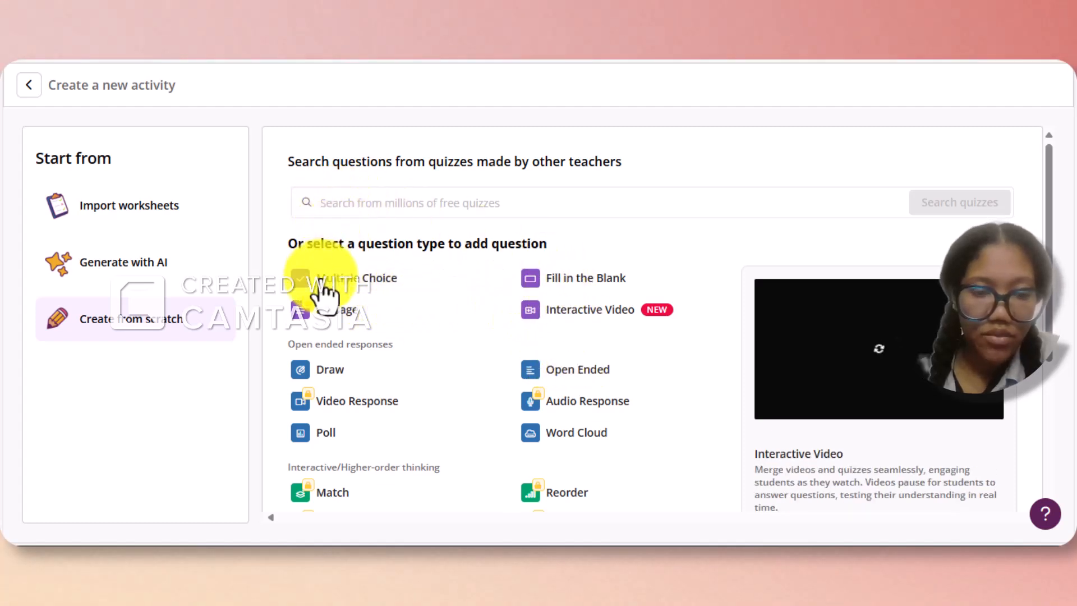
pyautogui.click(475, 288)
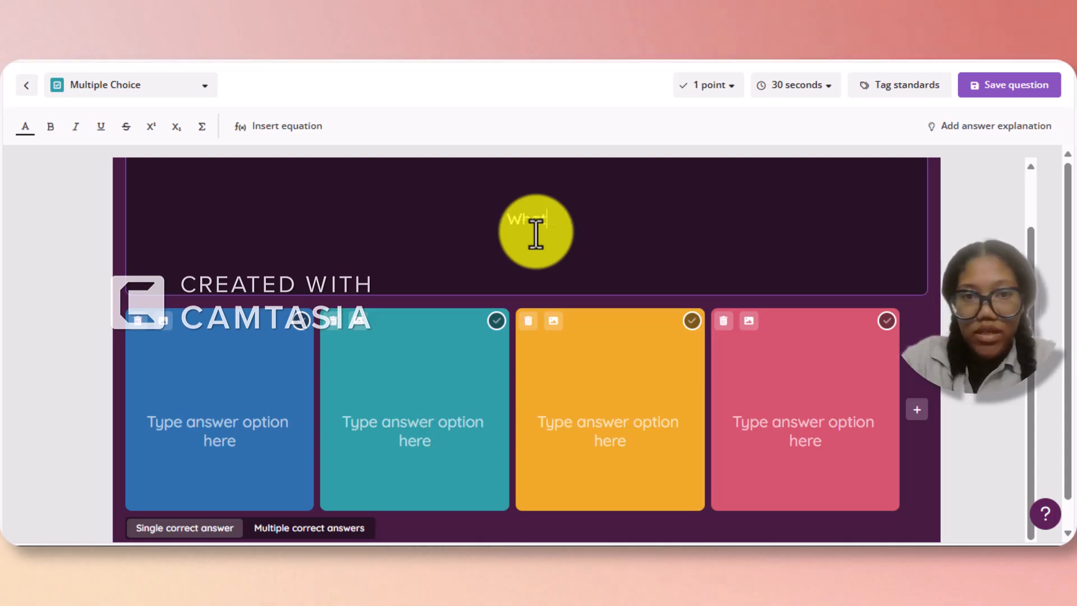
pyautogui.write('does')
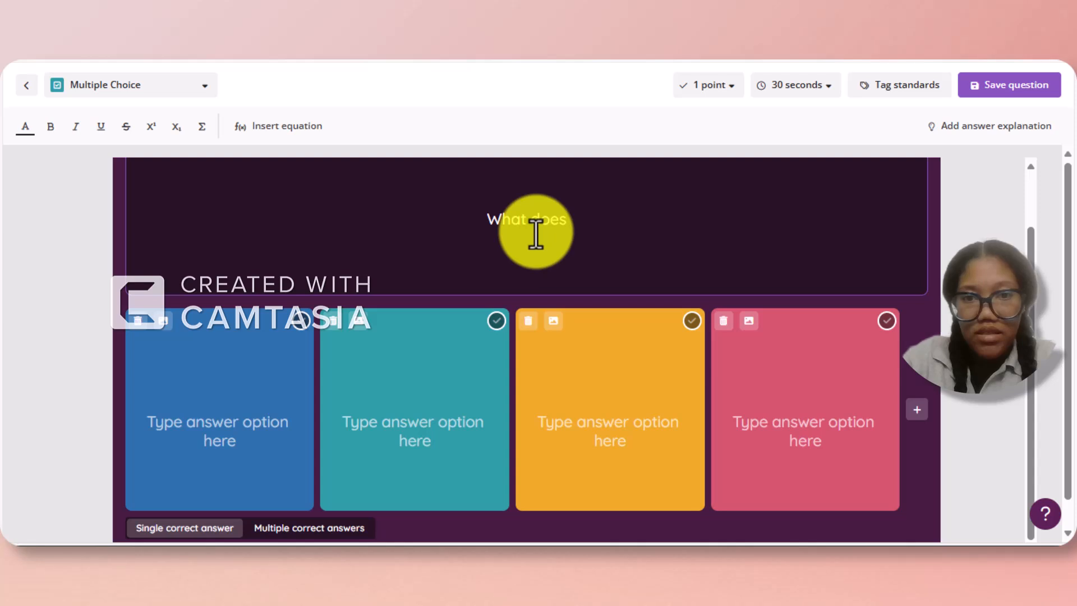
pyautogui.write(' theme')
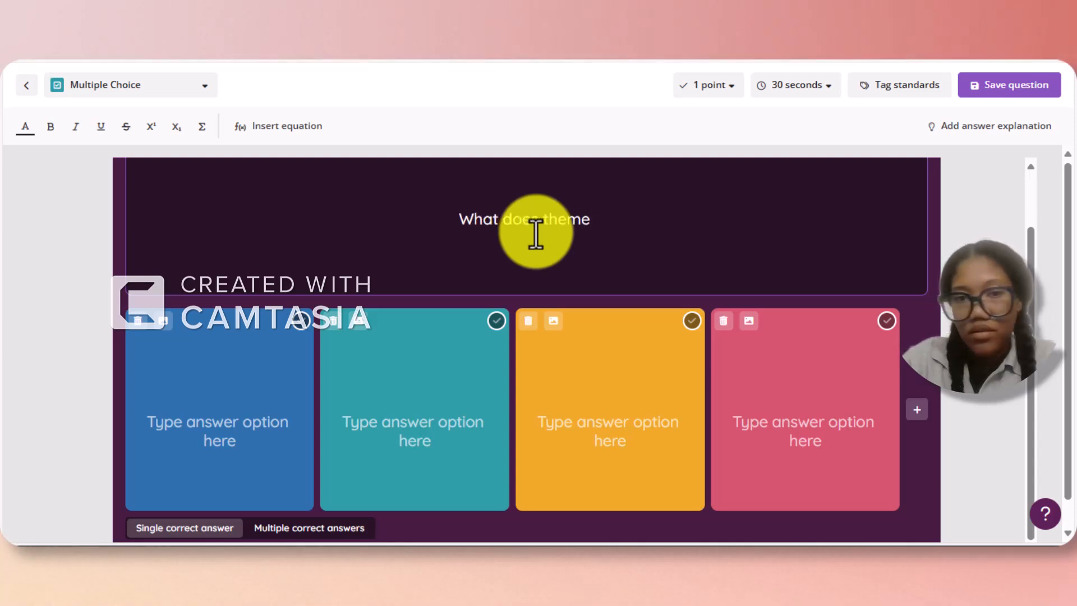
pyautogui.write(' repre')
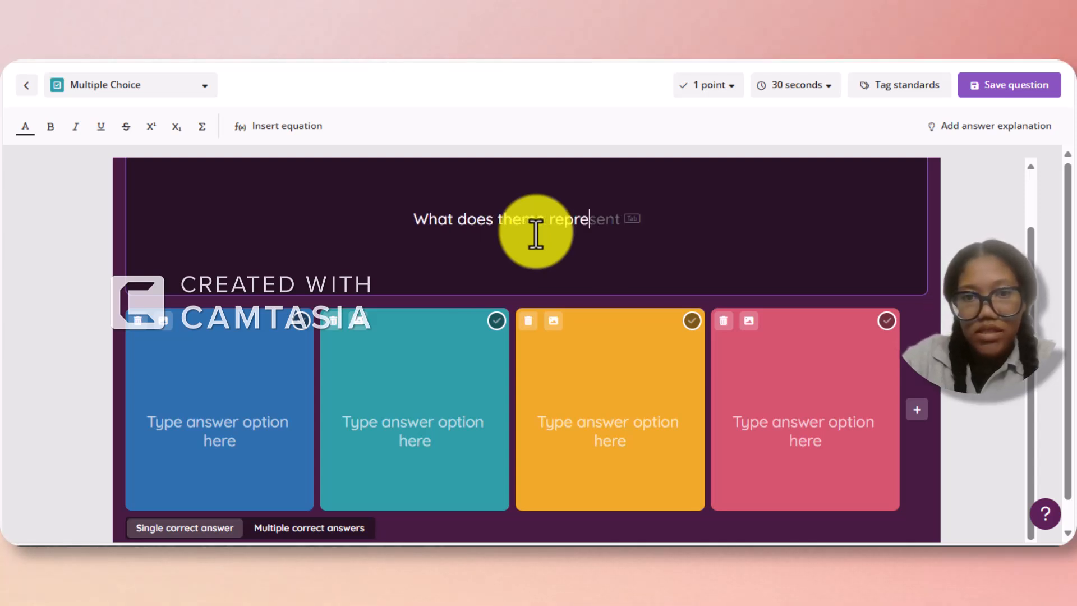
pyautogui.write('sent?')
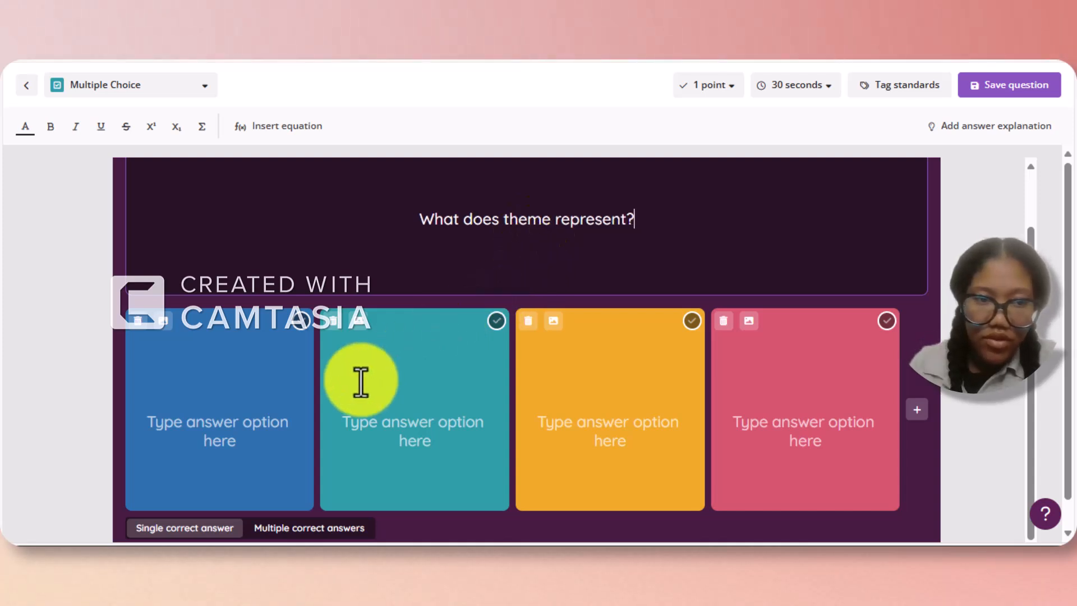
# Enter "The order of events" as the first answer option
pyautogui.moveTo(252, 402)
pyautogui.press('Tab')
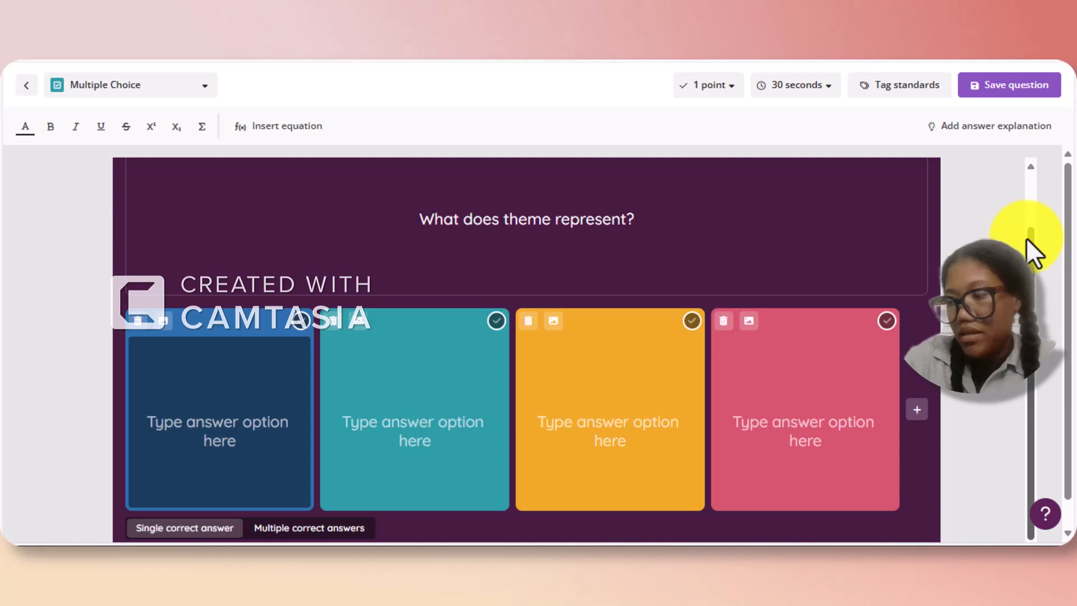
pyautogui.write('The order of')
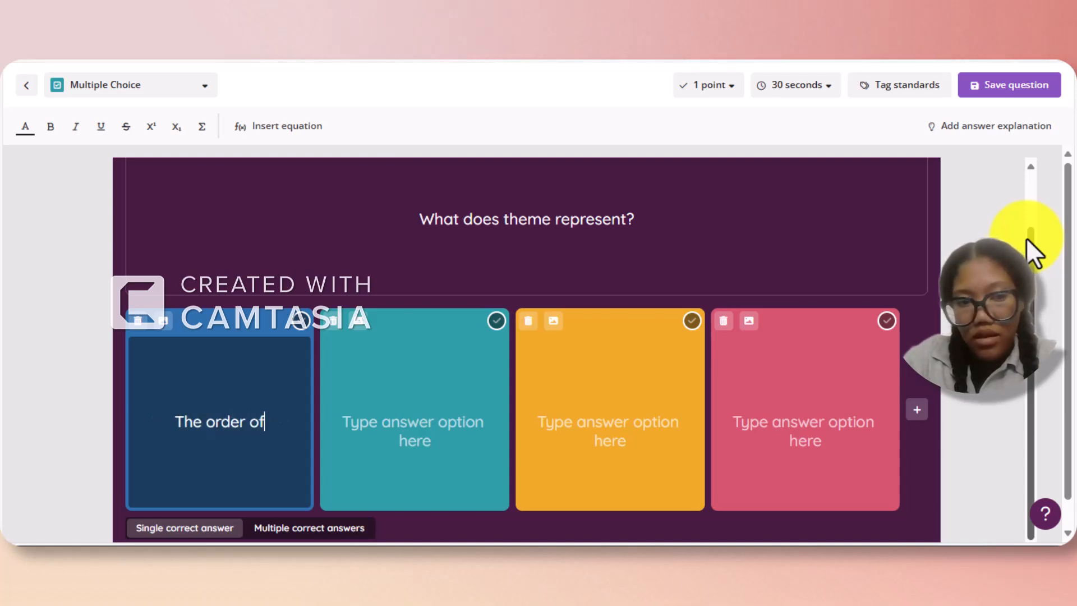
pyautogui.write(' events')
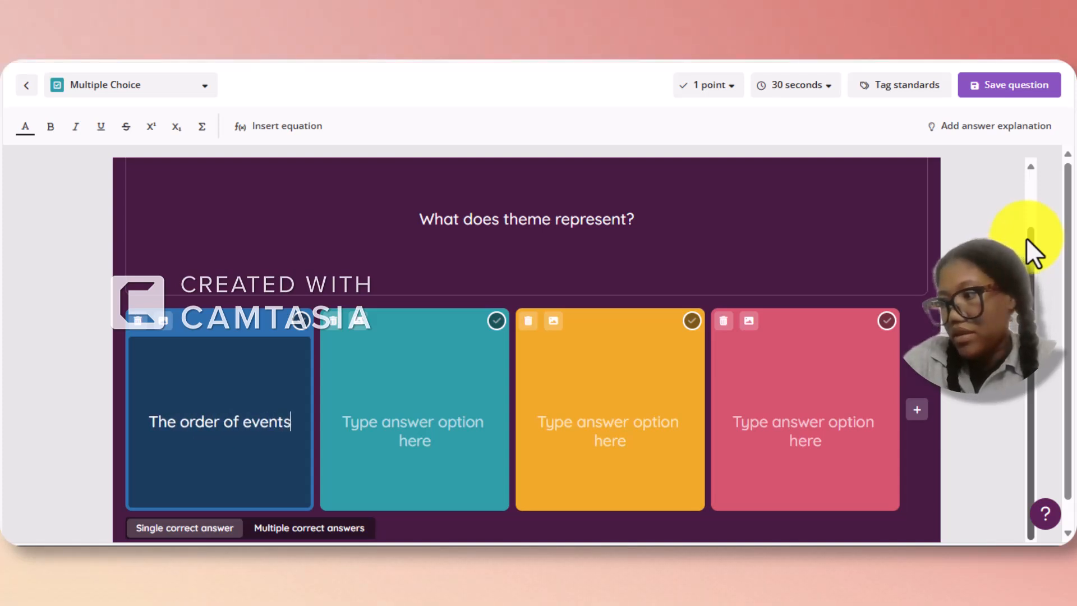
# Enter "The central message or lesson" as the second answer option
pyautogui.press('Tab')
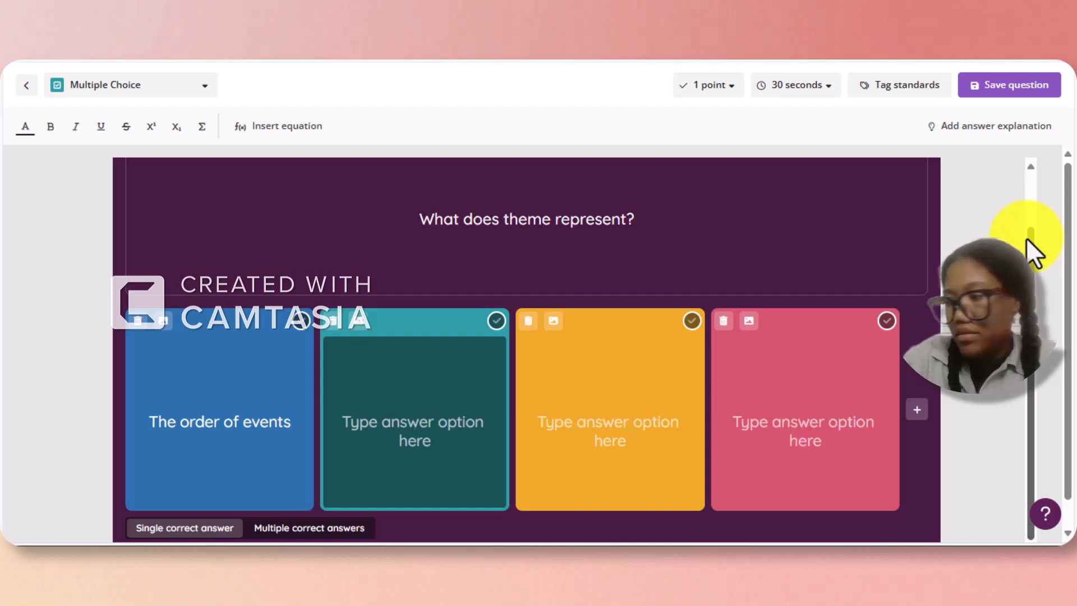
pyautogui.write('The')
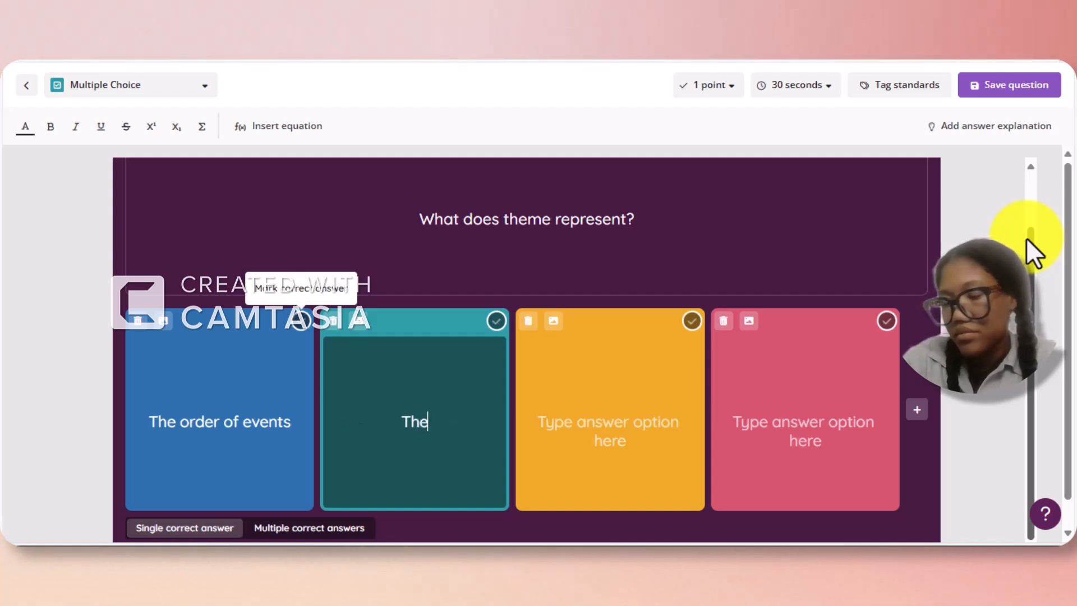
pyautogui.write(' cen')
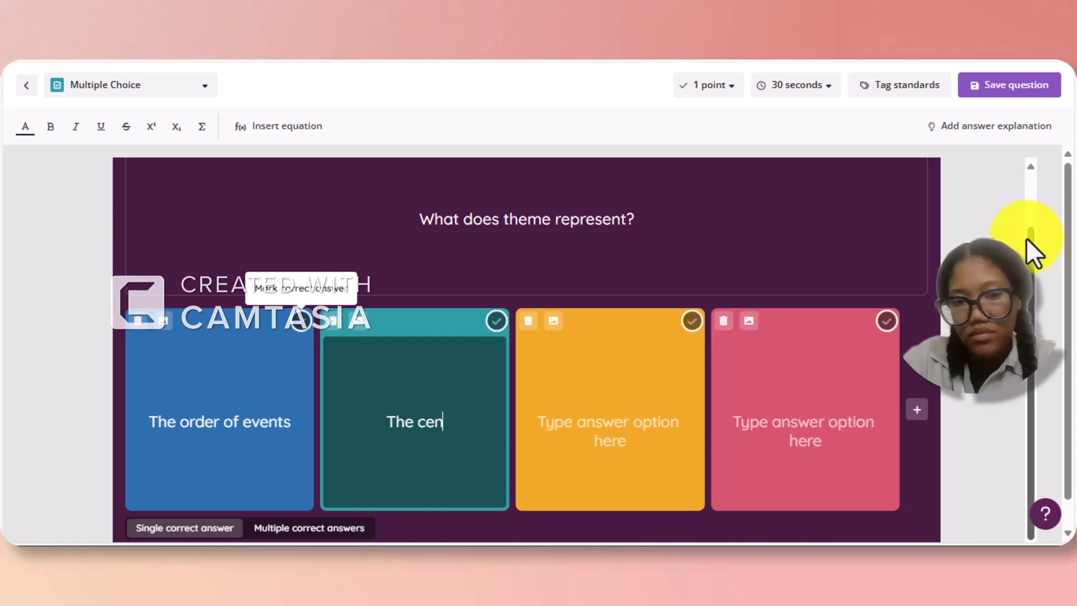
pyautogui.write('tral me')
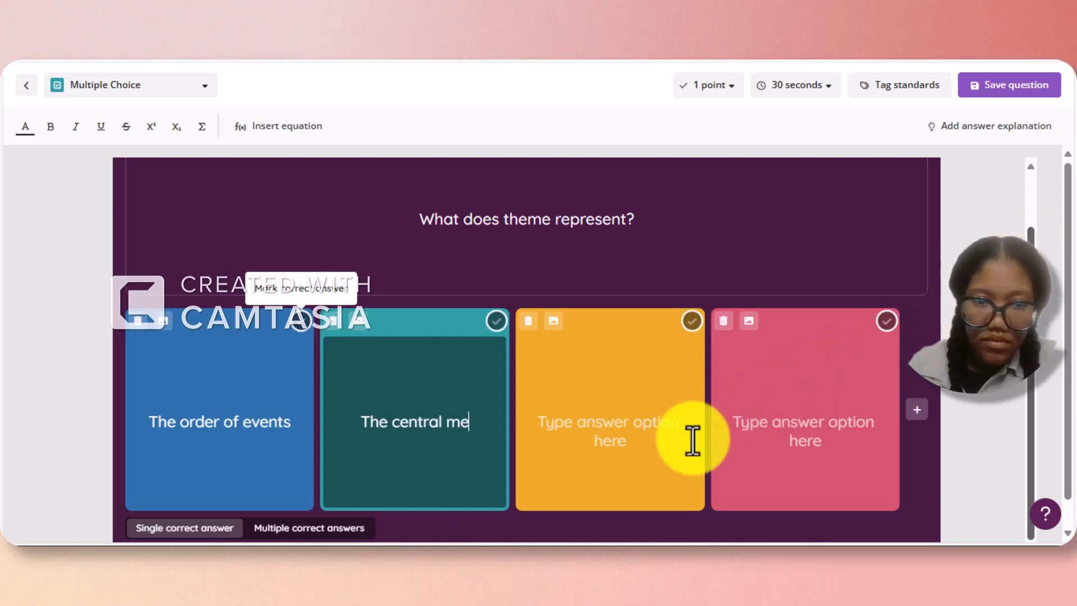
pyautogui.write('ssa')
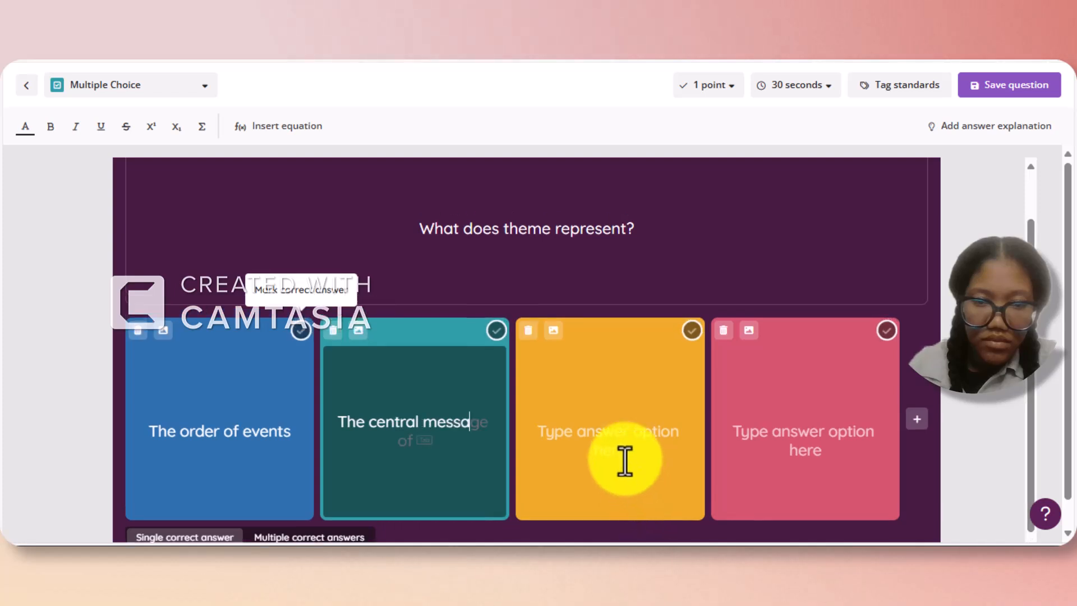
pyautogui.write('ge or')
pyautogui.scroll(-1, 624, 425)
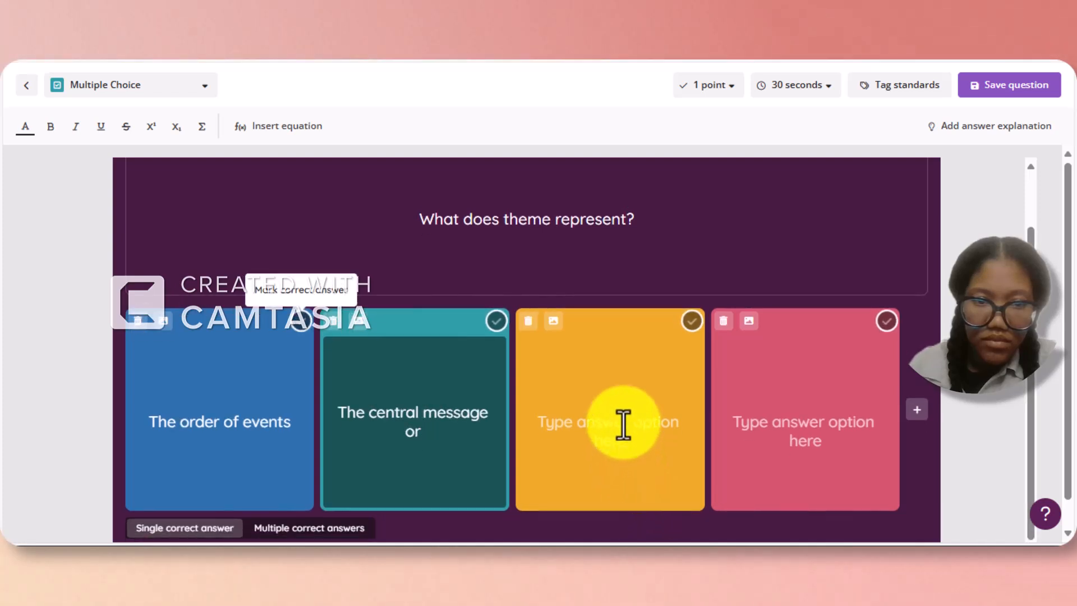
pyautogui.write('le')
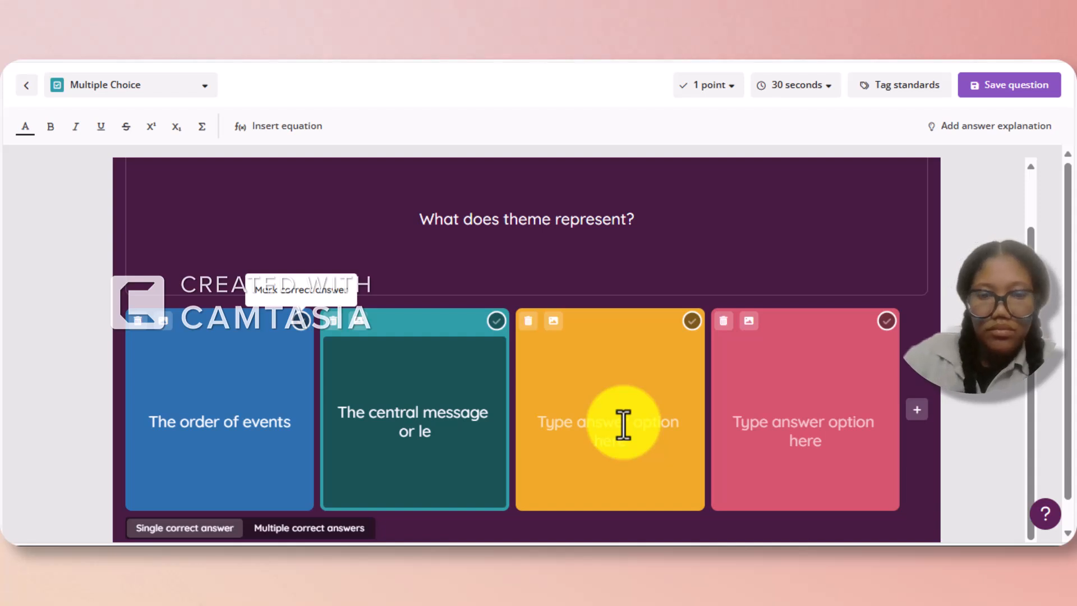
pyautogui.write('sson')
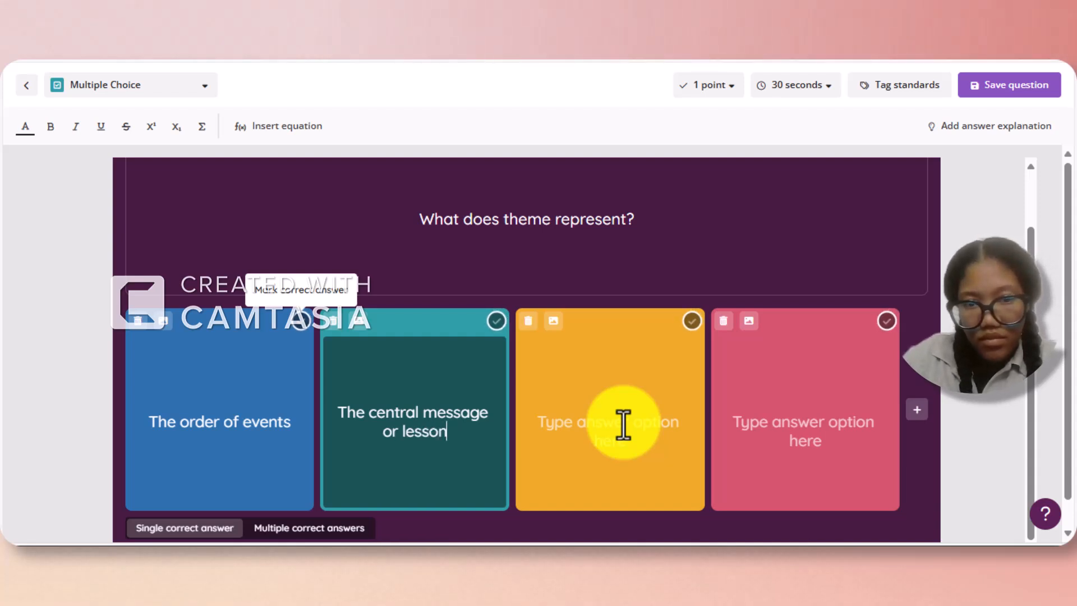
# Enter "The setting and background" as the third answer option
pyautogui.click(624, 424)
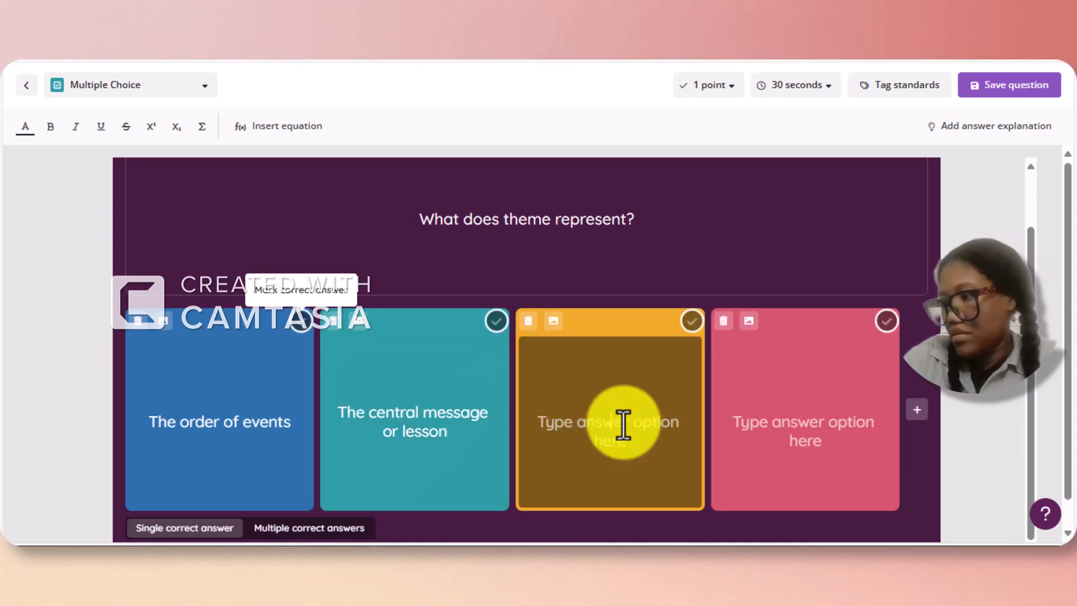
pyautogui.write('The')
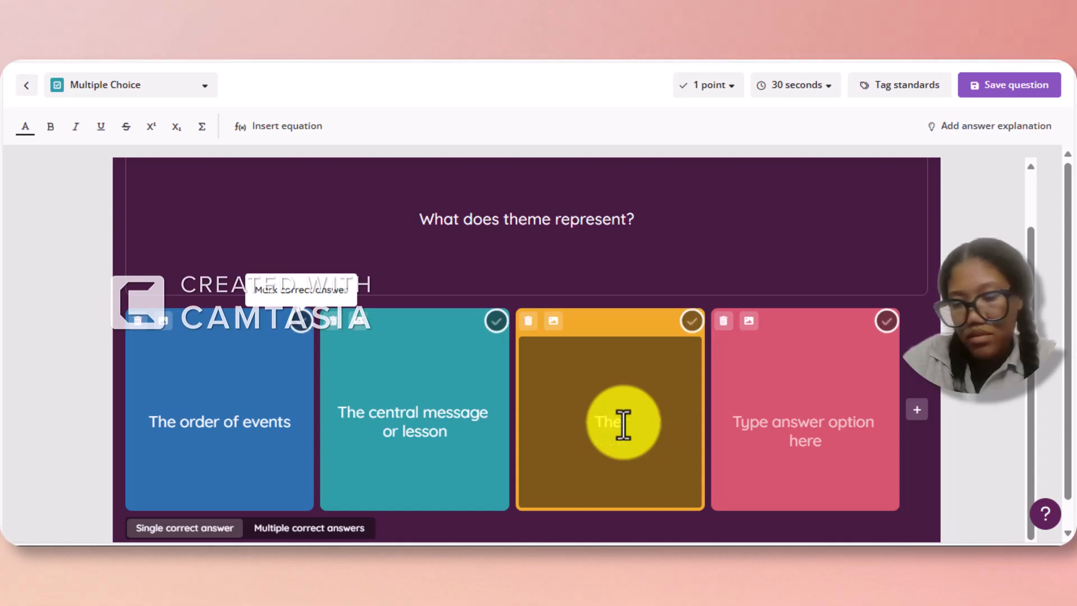
pyautogui.write(' setti')
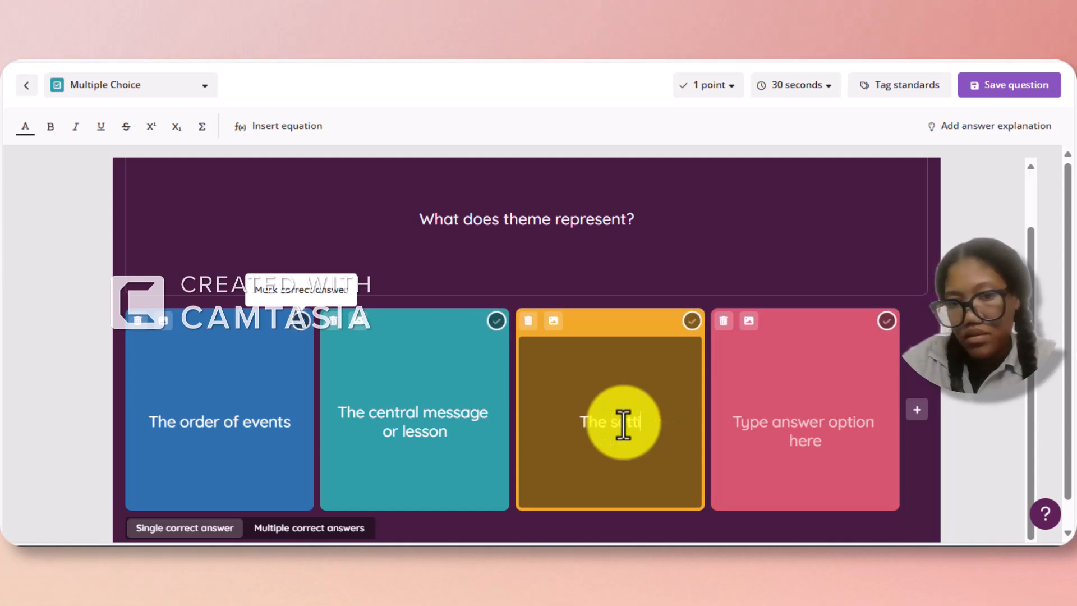
pyautogui.write('ng and ')
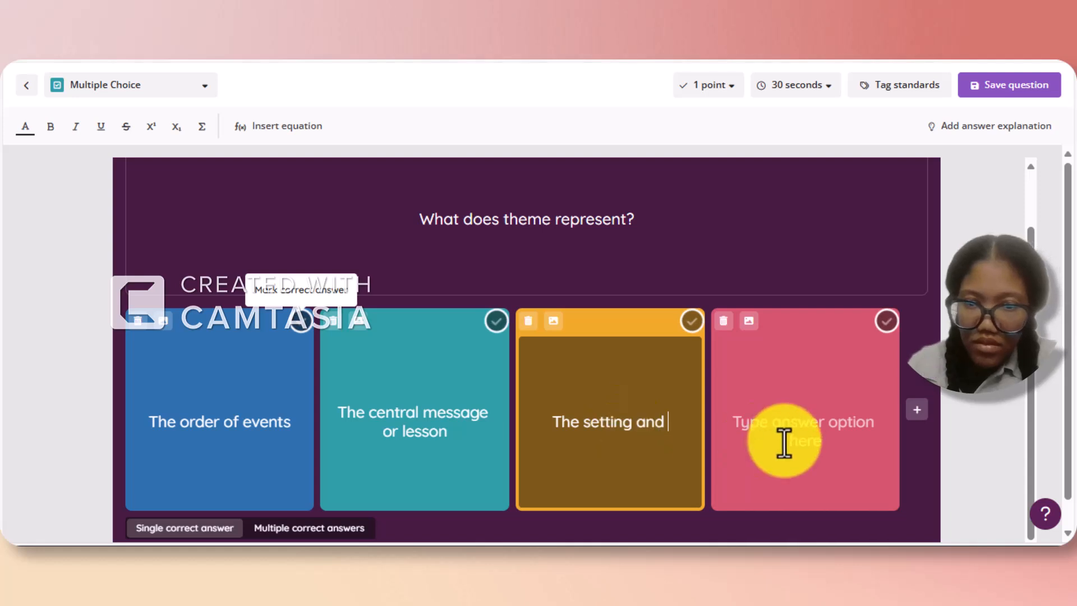
pyautogui.write('backg')
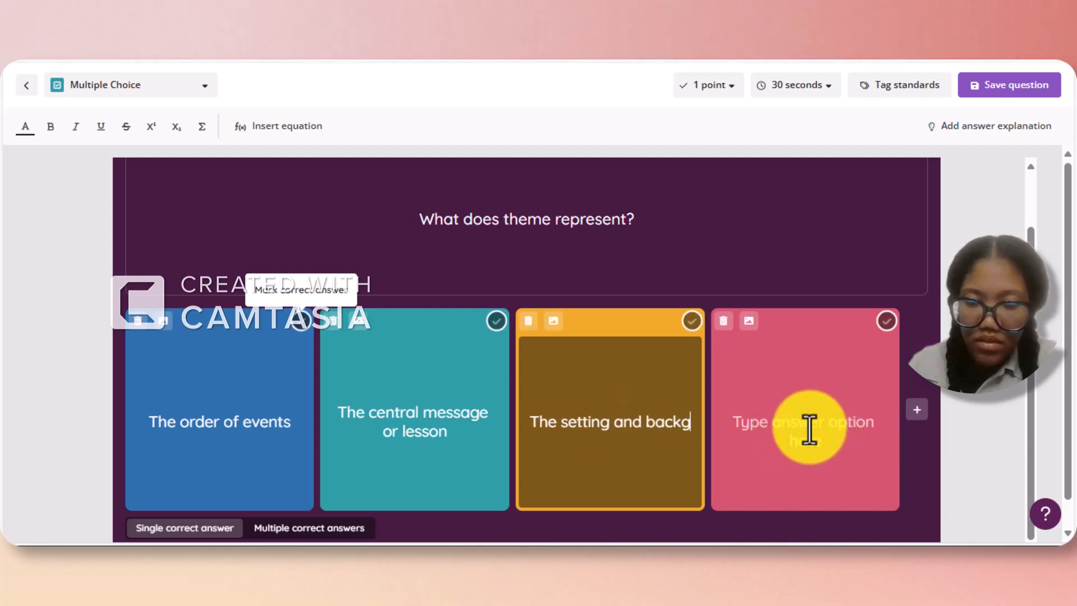
pyautogui.write('round')
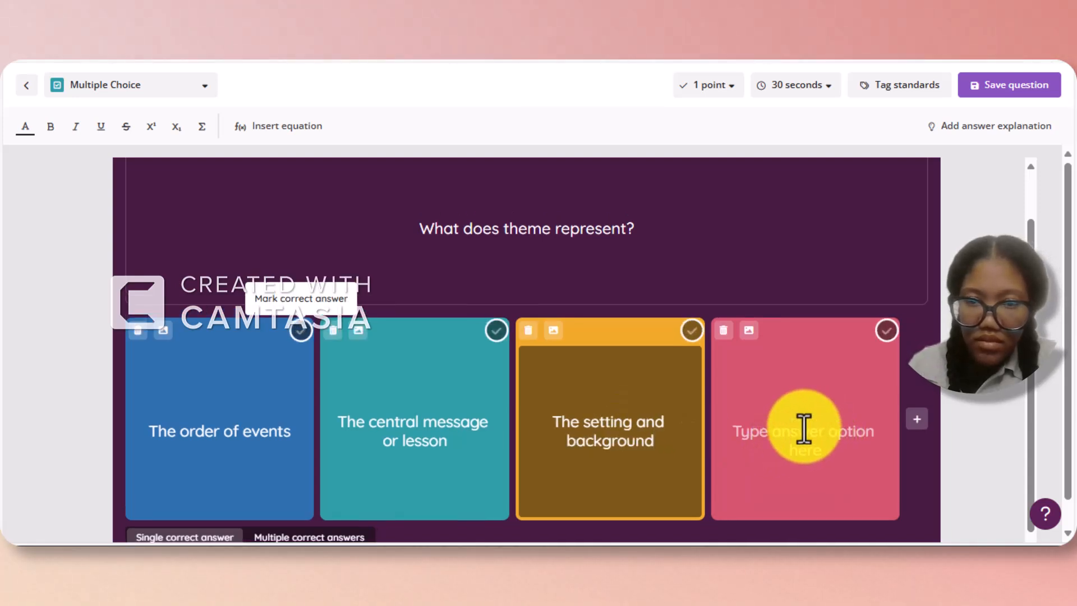
# Enter "The names of characters" as the fourth answer option and mark "The central message or lesson" as the correct answer
pyautogui.click(803, 430)
pyautogui.write('The')
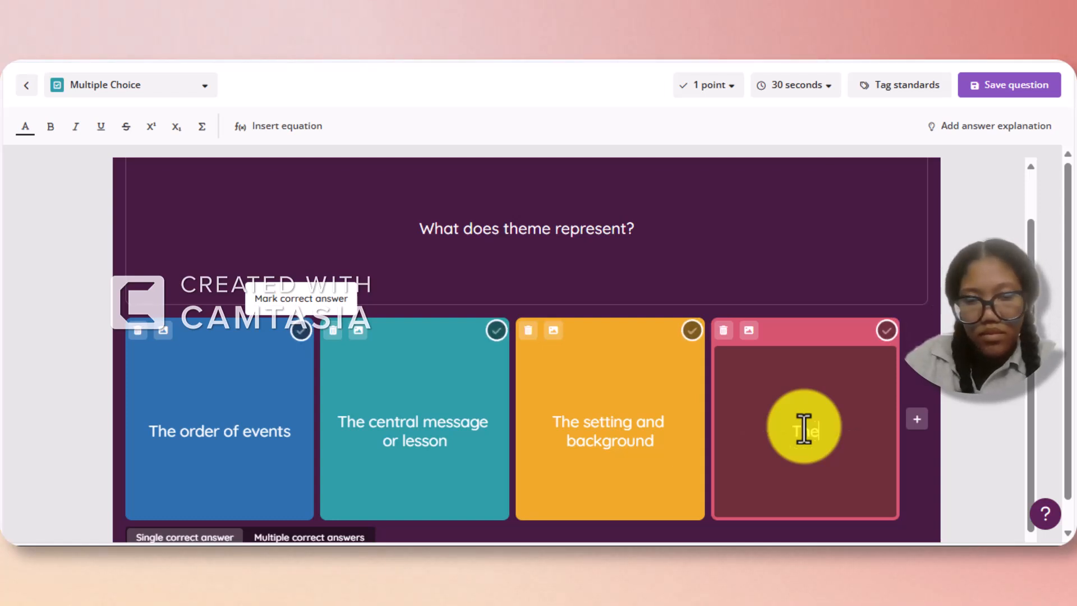
pyautogui.write(' names')
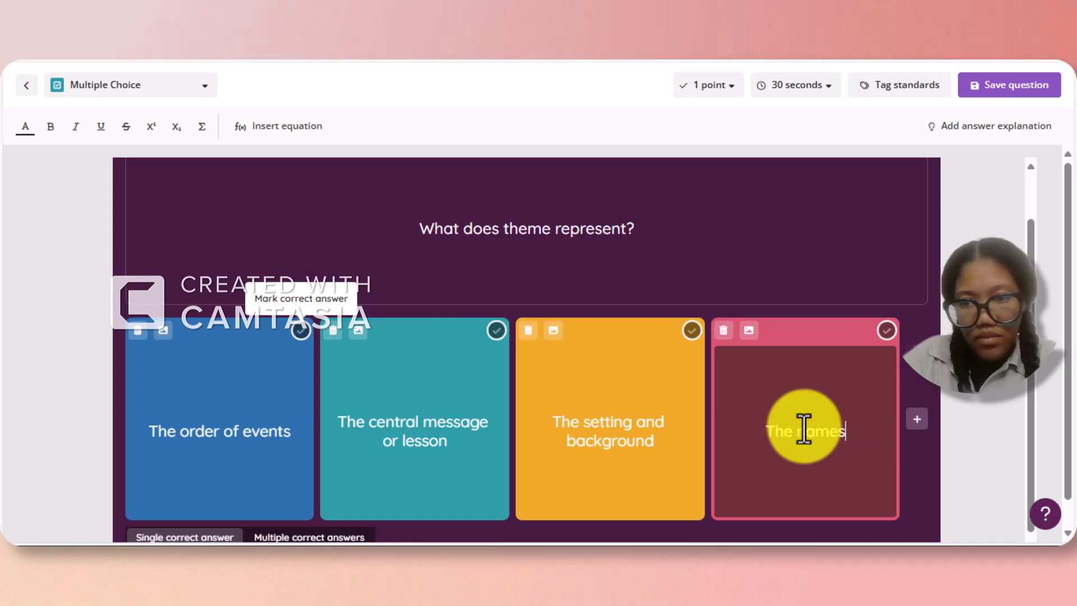
pyautogui.write(' of character')
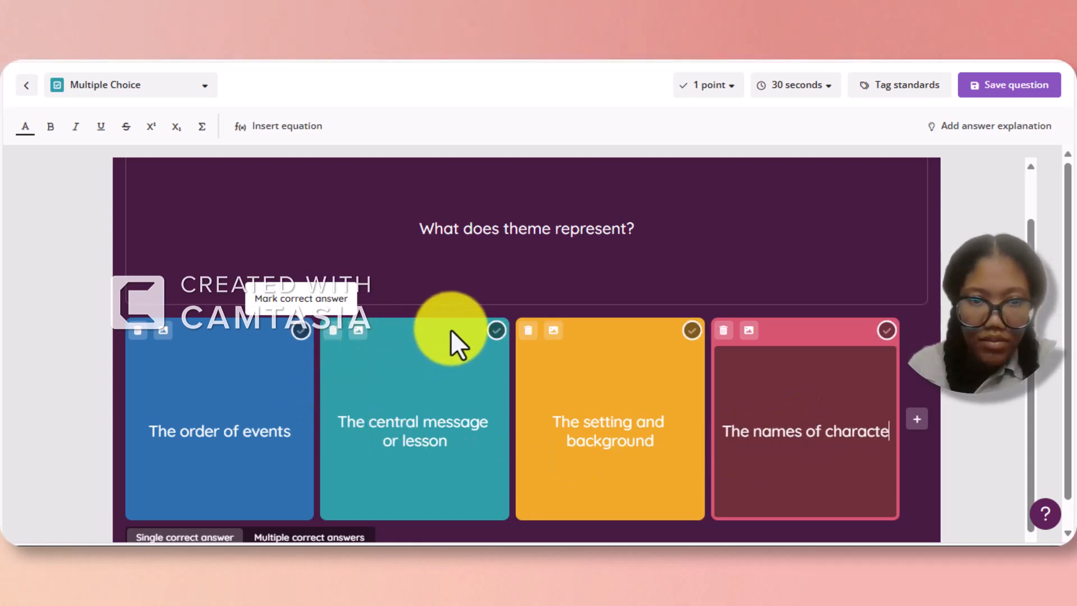
pyautogui.scroll(1, 508, 343)
pyautogui.write('s')
pyautogui.click(497, 340)
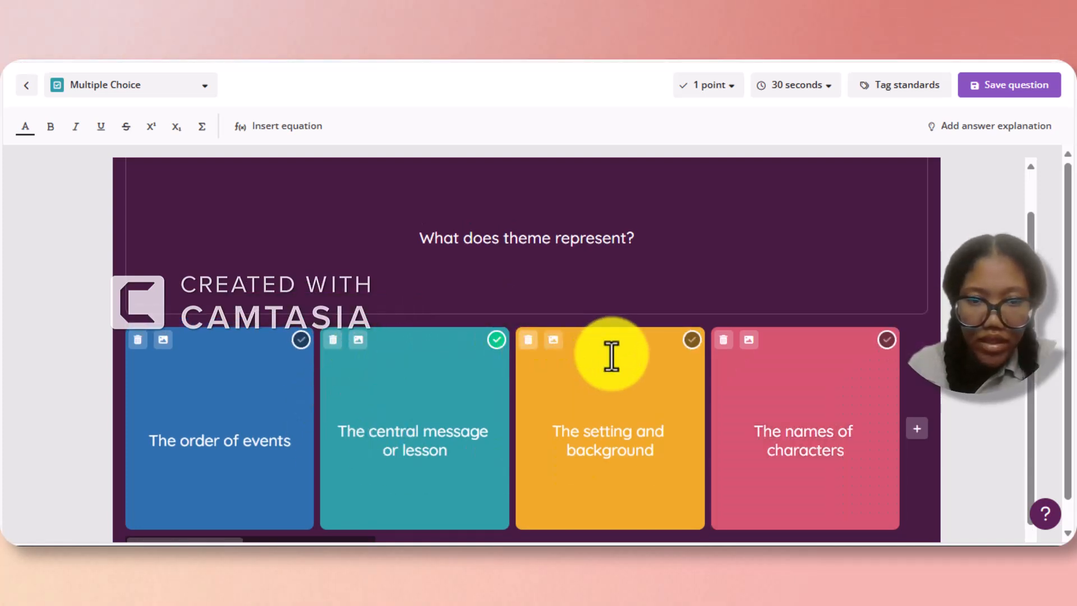
# Search images for "theme" and add the mountain landscape picture with the word THEME to the question
pyautogui.scroll(-1, 612, 357)
pyautogui.scroll(1, 452, 303)
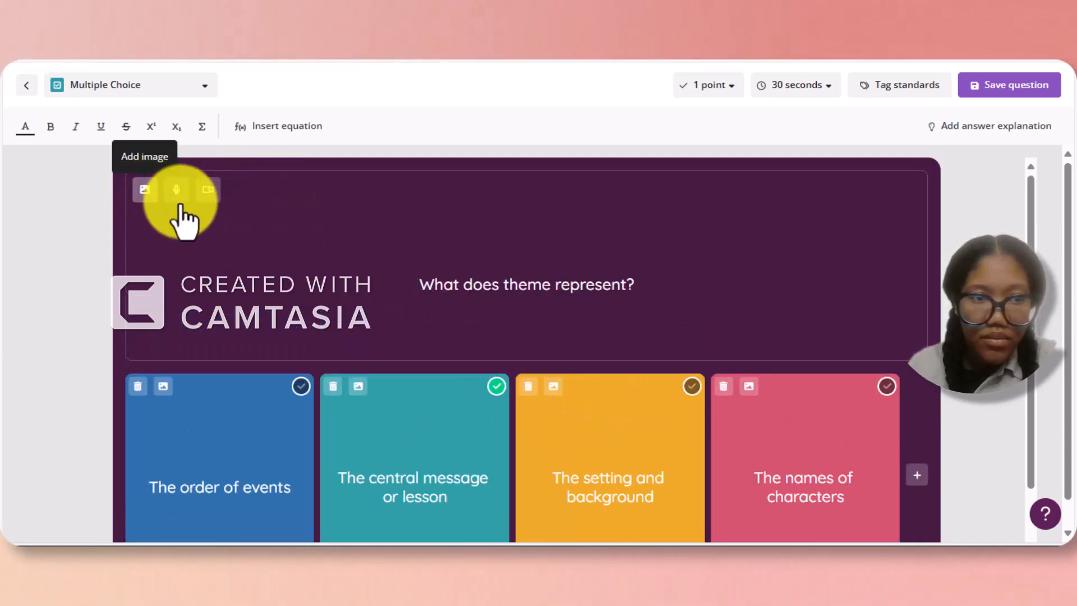
pyautogui.click(147, 191)
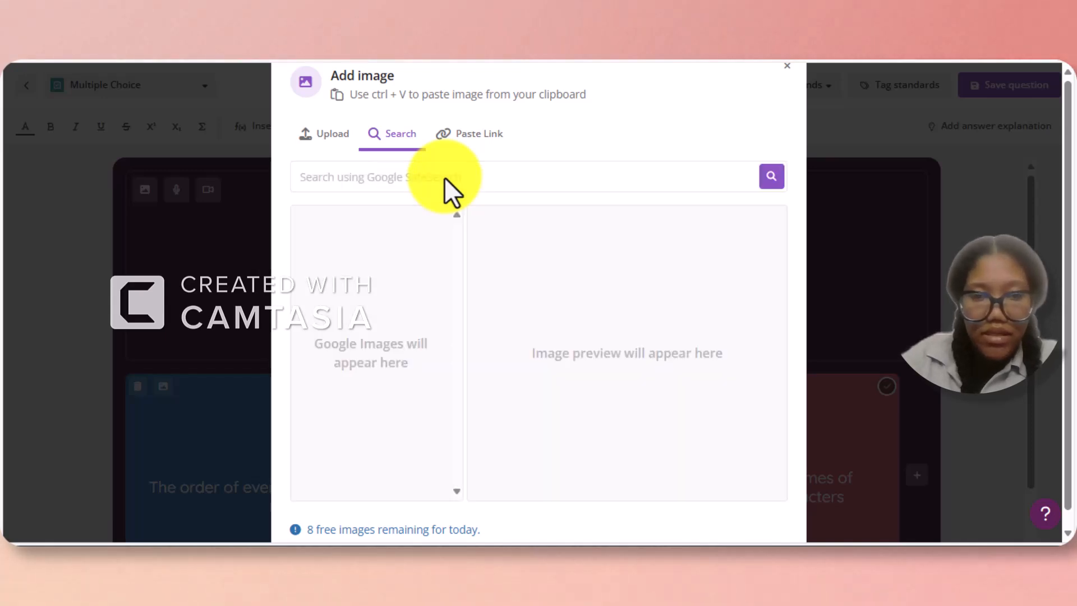
pyautogui.click(444, 178)
pyautogui.write('theme')
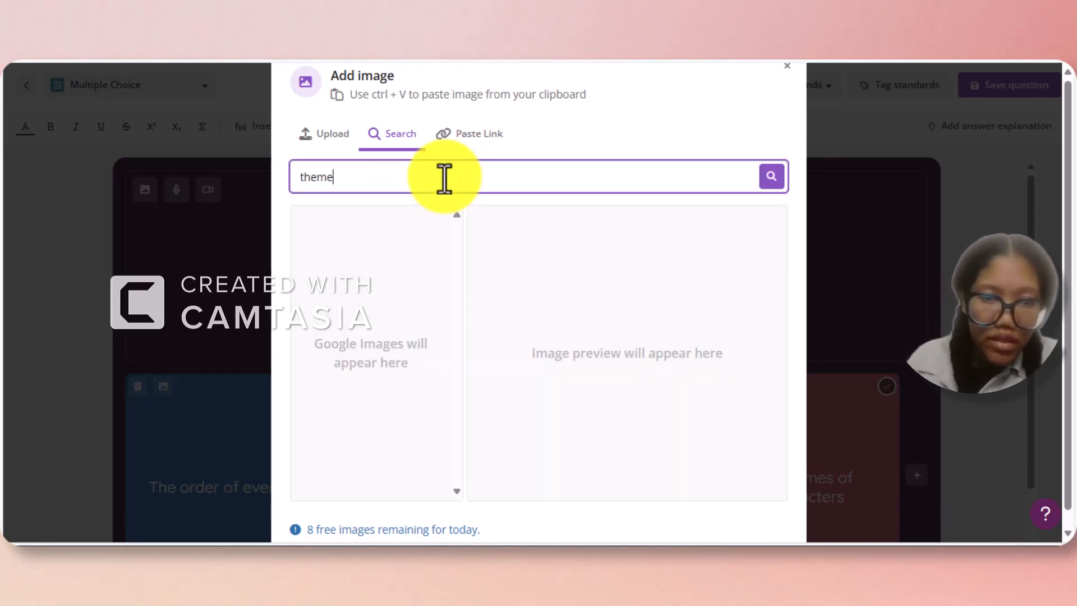
pyautogui.press('Return')
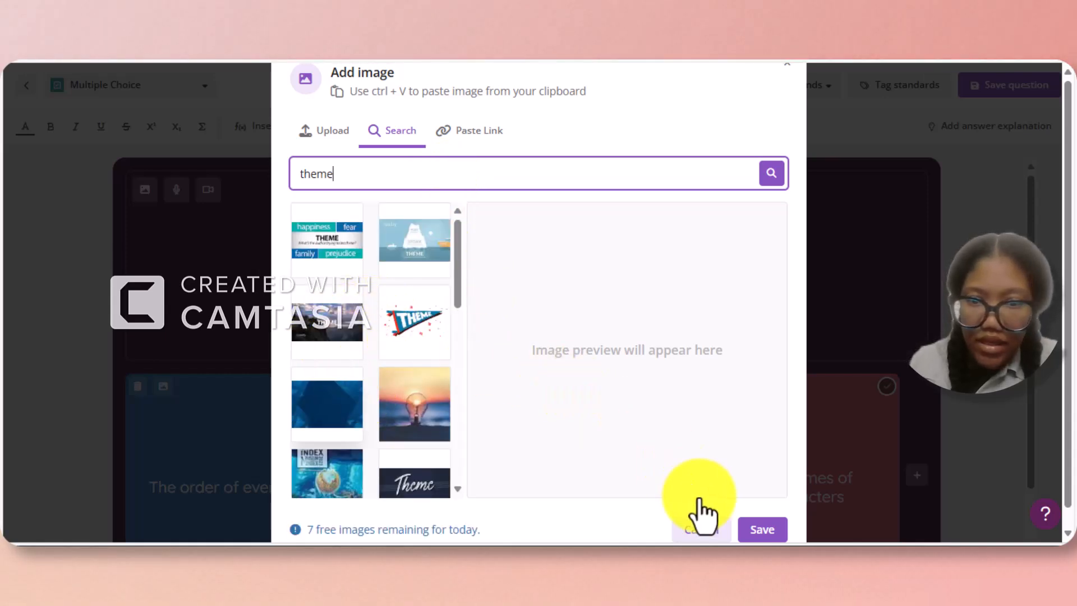
pyautogui.click(758, 530)
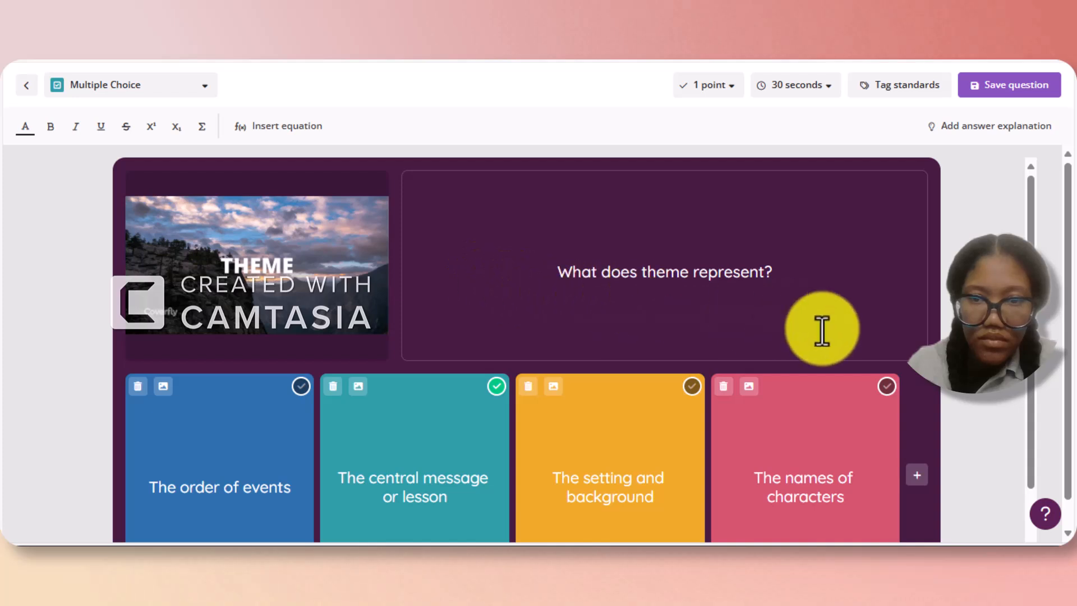
# Save the finished multiple-choice question to the quiz
pyautogui.scroll(-2, 890, 366)
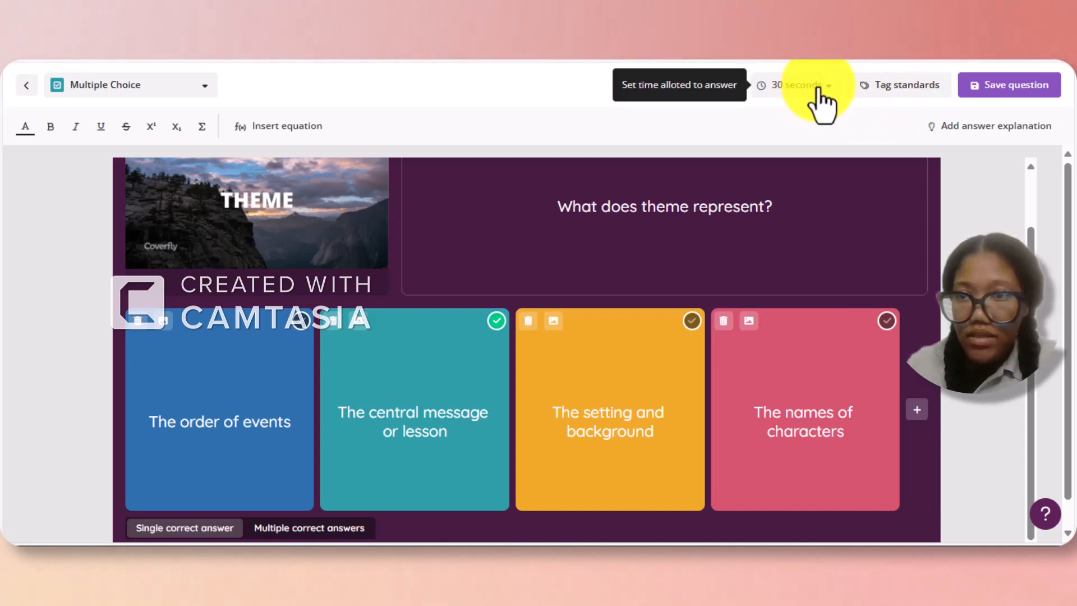
pyautogui.click(977, 88)
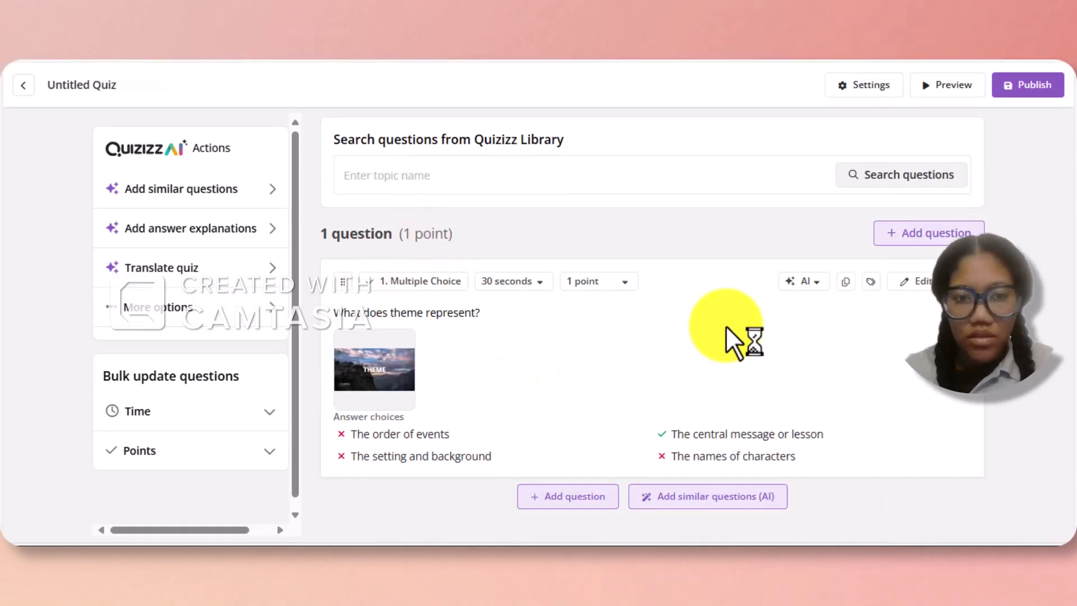
pyautogui.scroll(1, 505, 222)
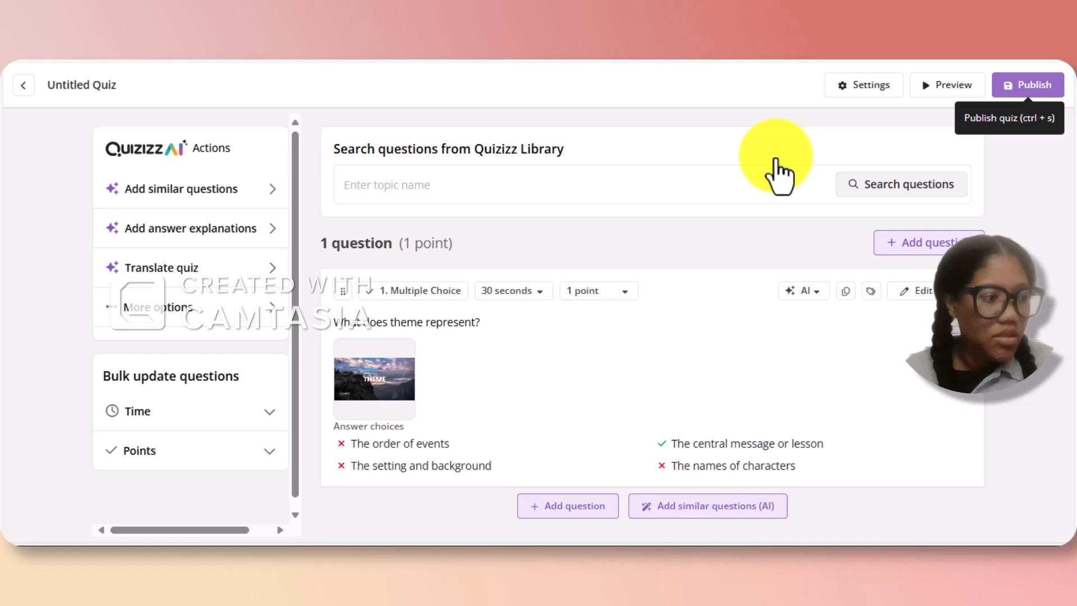
# Begin publishing the quiz, naming it "Theme" and setting its subject to English
pyautogui.hotkey('ctrl', 's')
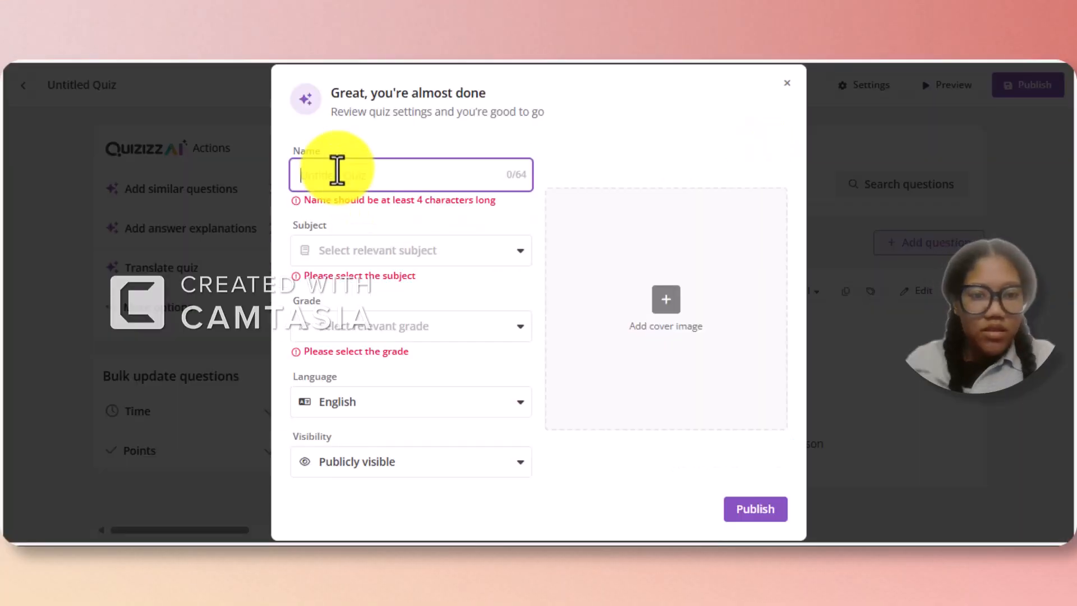
pyautogui.write('Theme')
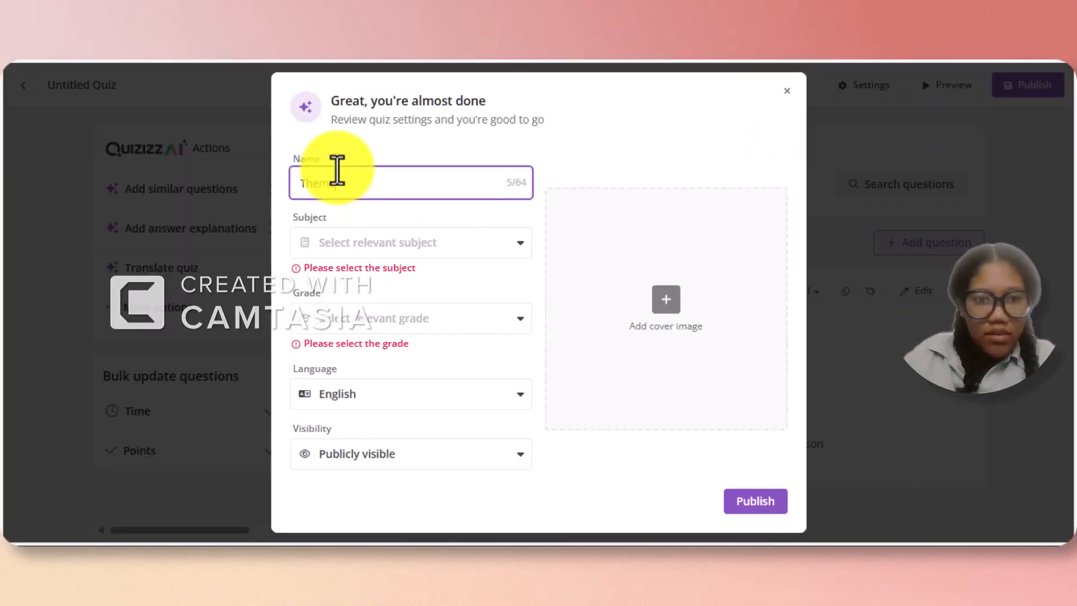
pyautogui.press('Tab')
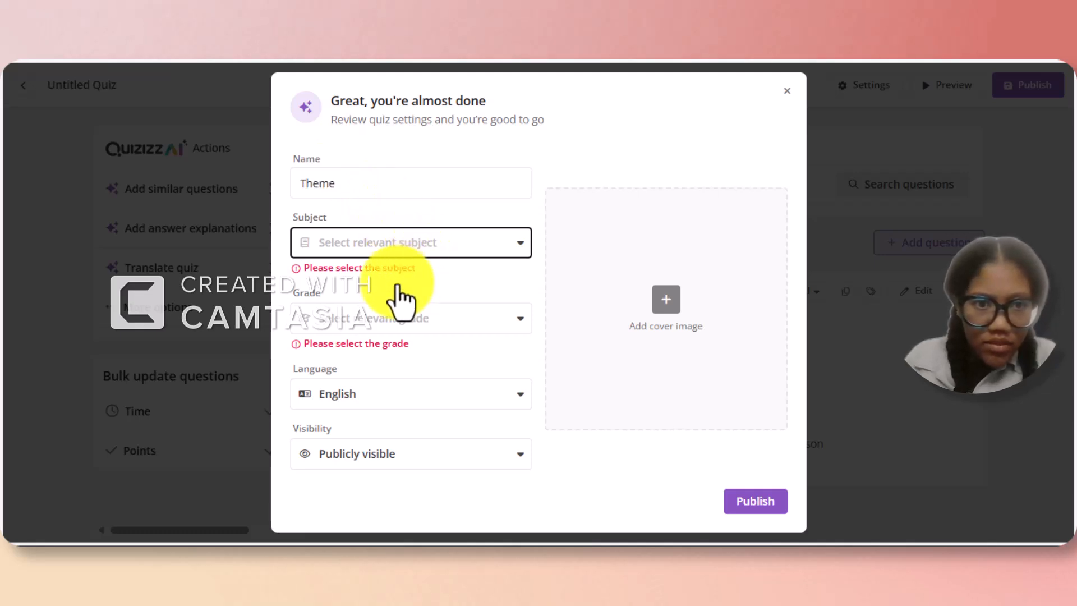
pyautogui.click(512, 247)
pyautogui.click(522, 250)
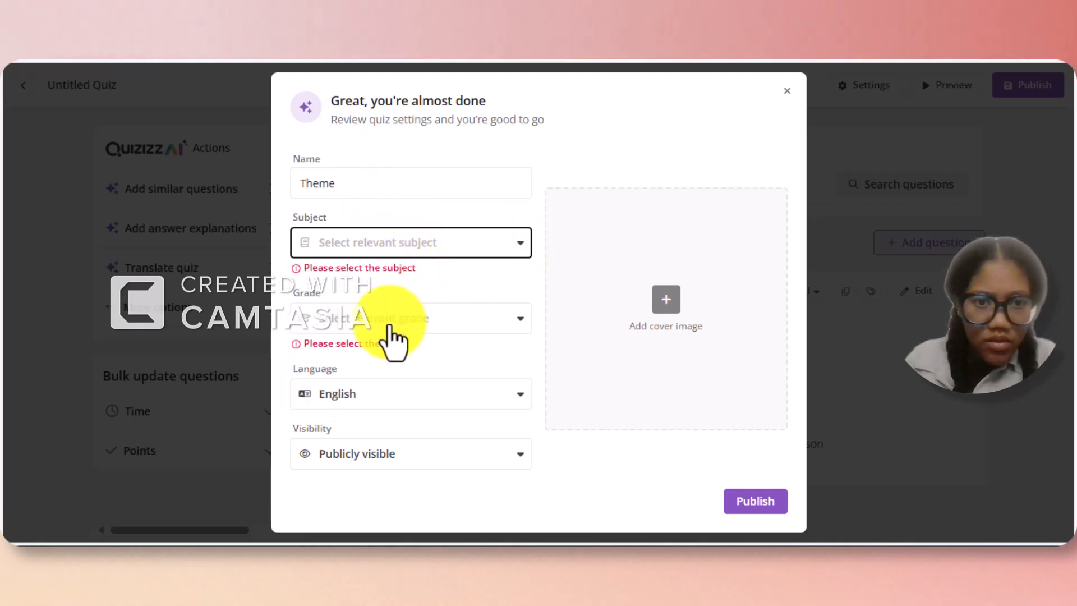
pyautogui.click(321, 353)
# Set the quiz's grade to 8th Grade and publish it with the other settings left as they are
pyautogui.click(497, 314)
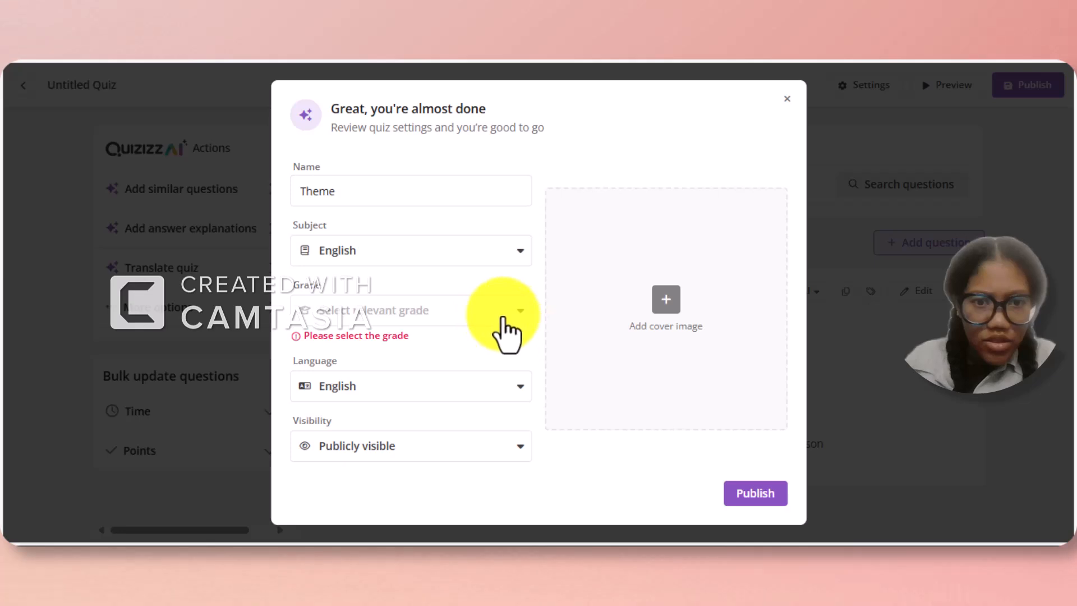
pyautogui.scroll(-5, 342, 437)
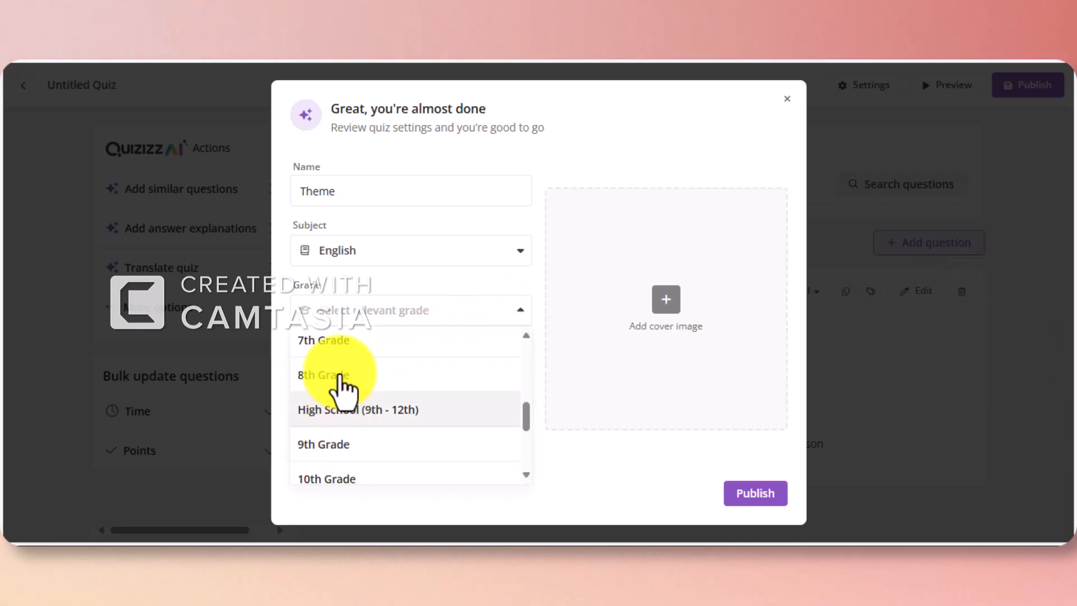
pyautogui.click(341, 375)
pyautogui.click(742, 483)
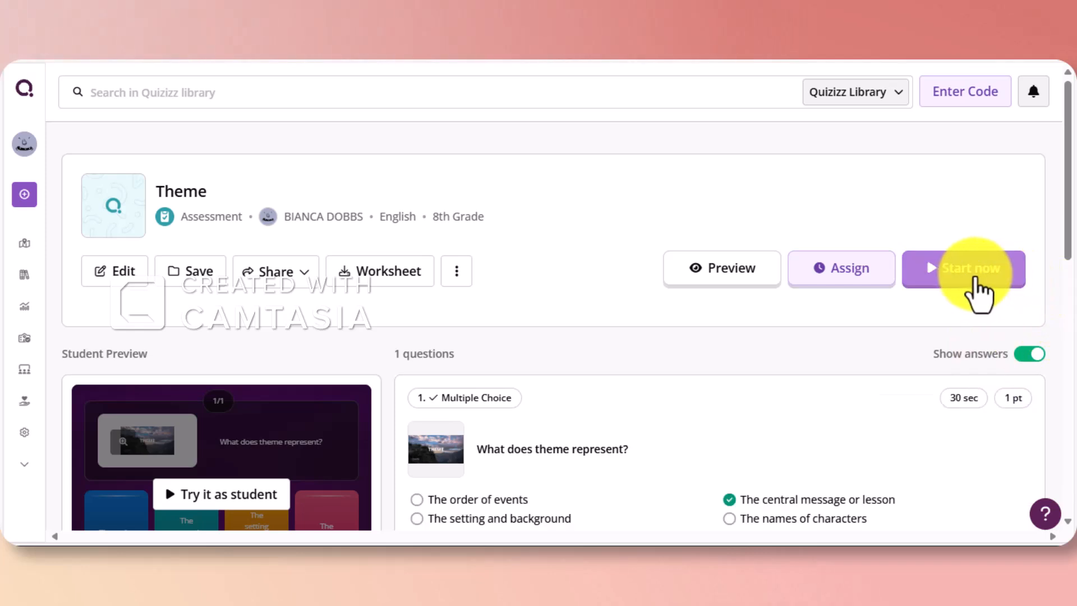
# Launch a live session of the quiz in Classic Mode, skipping the accommodations setup, and start it once the student has joined
pyautogui.scroll(-1, 965, 255)
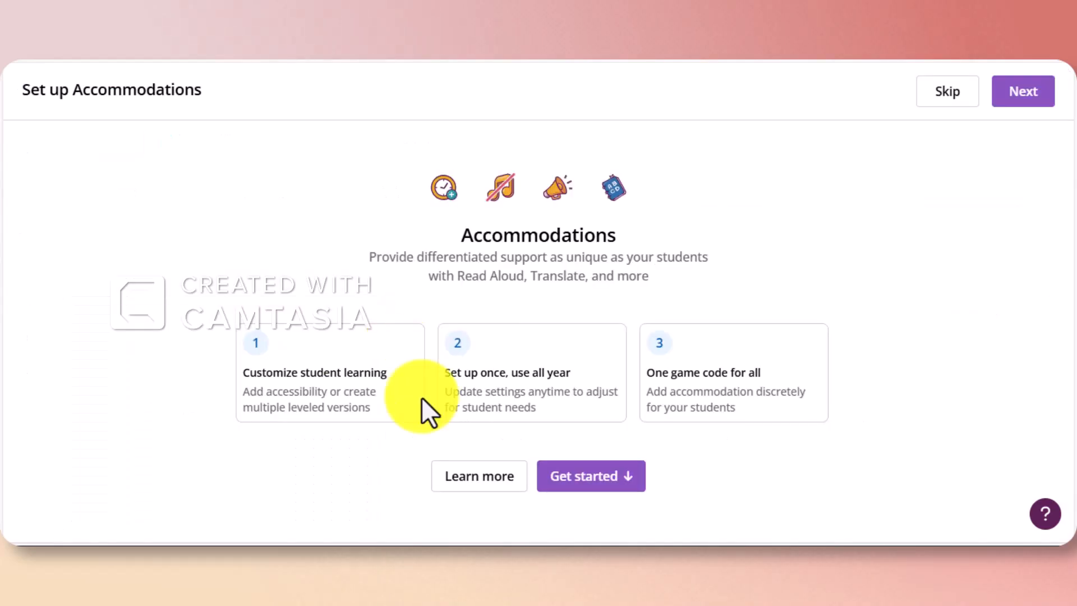
pyautogui.click(956, 91)
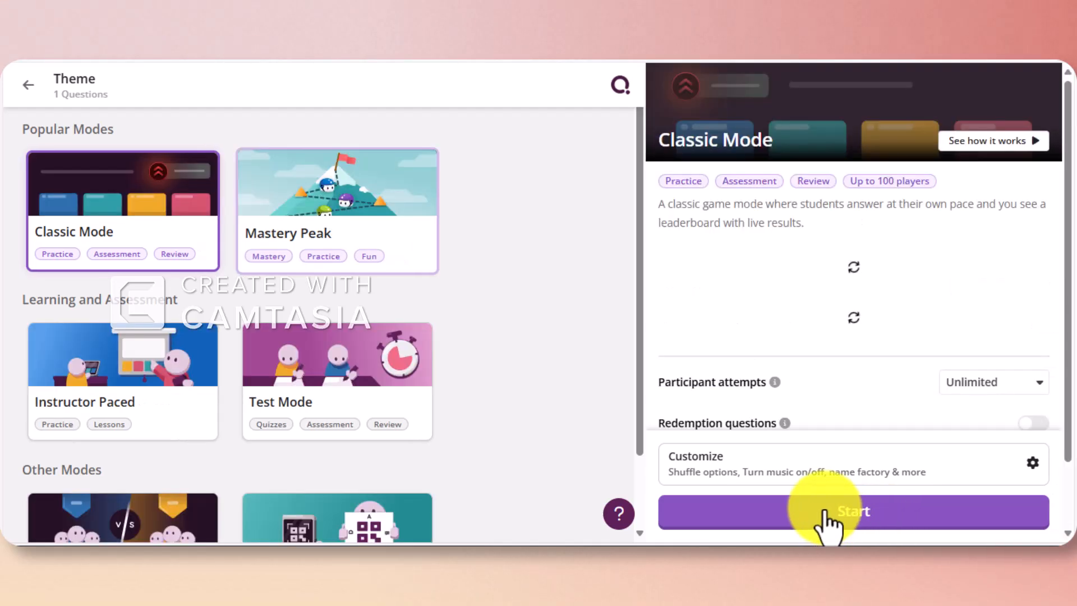
pyautogui.click(823, 512)
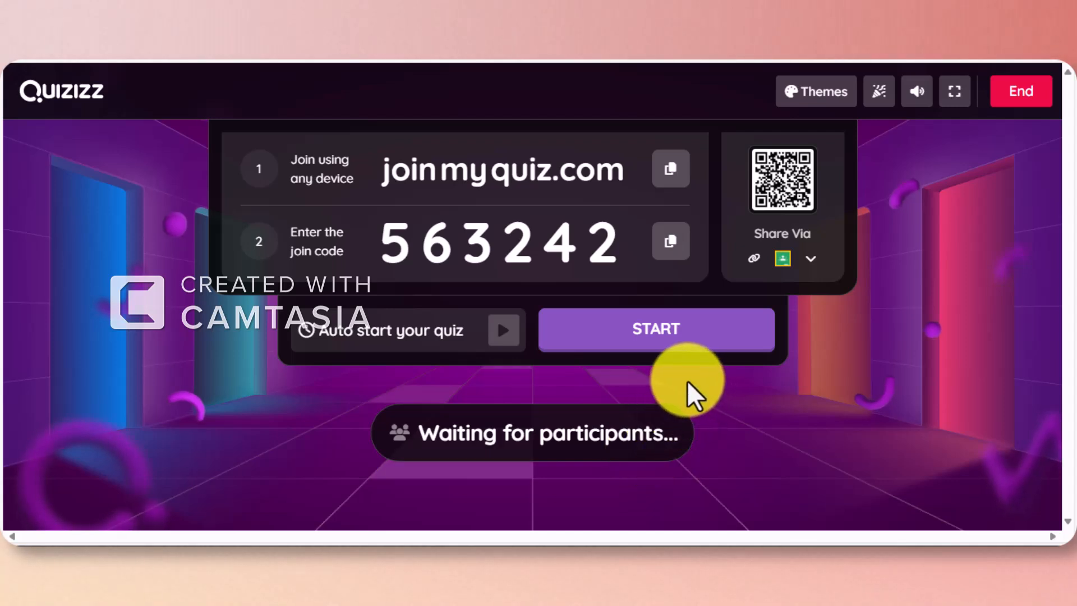
pyautogui.click(666, 347)
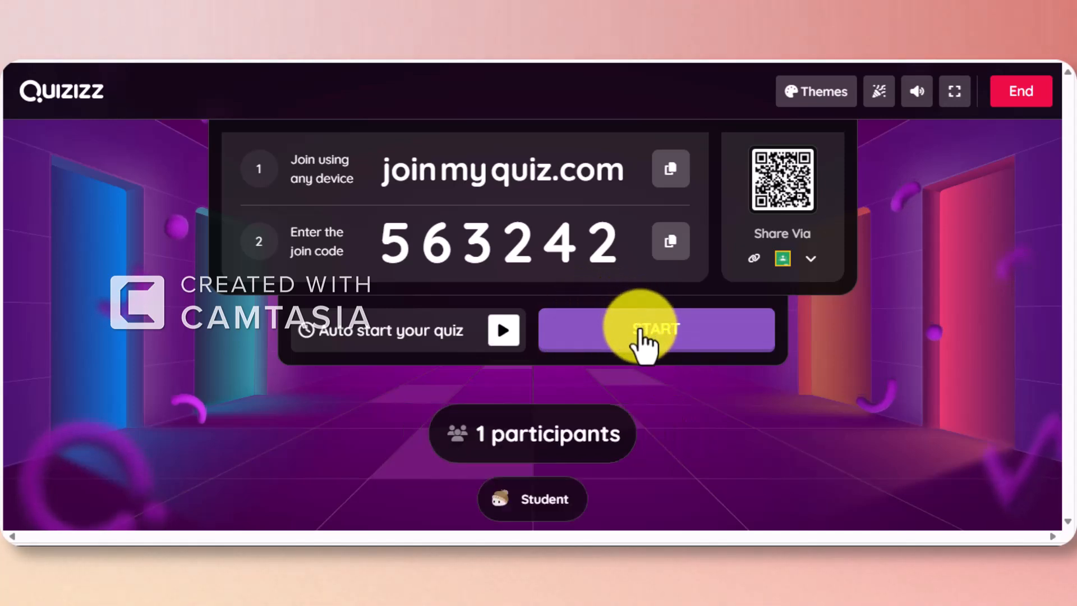
pyautogui.click(640, 334)
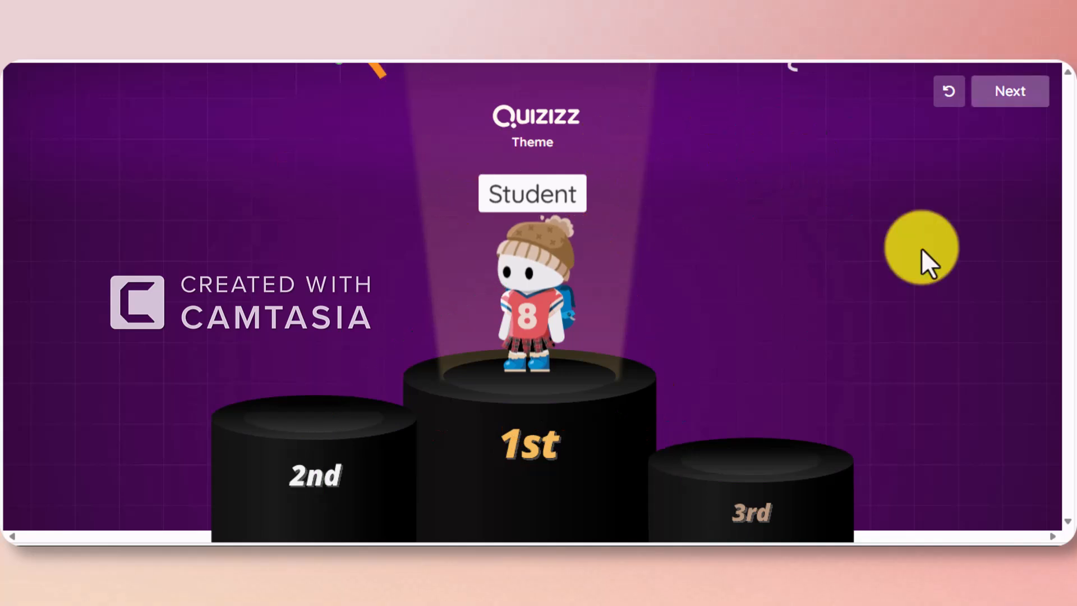
# Continue past the winners' podium and view the participant overview in the session results
pyautogui.click(1020, 98)
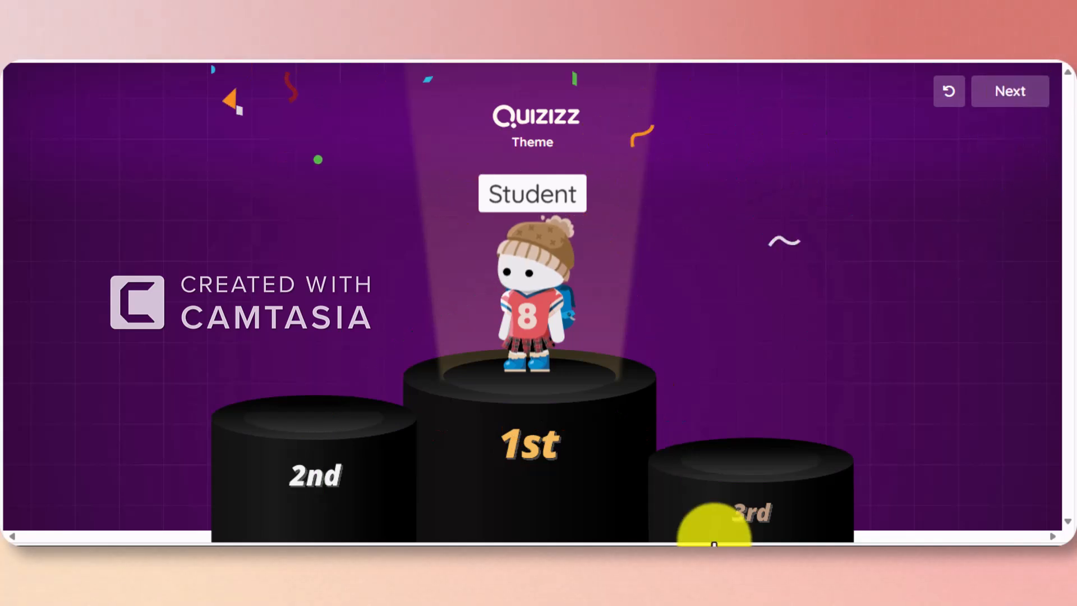
pyautogui.scroll(-3, 512, 385)
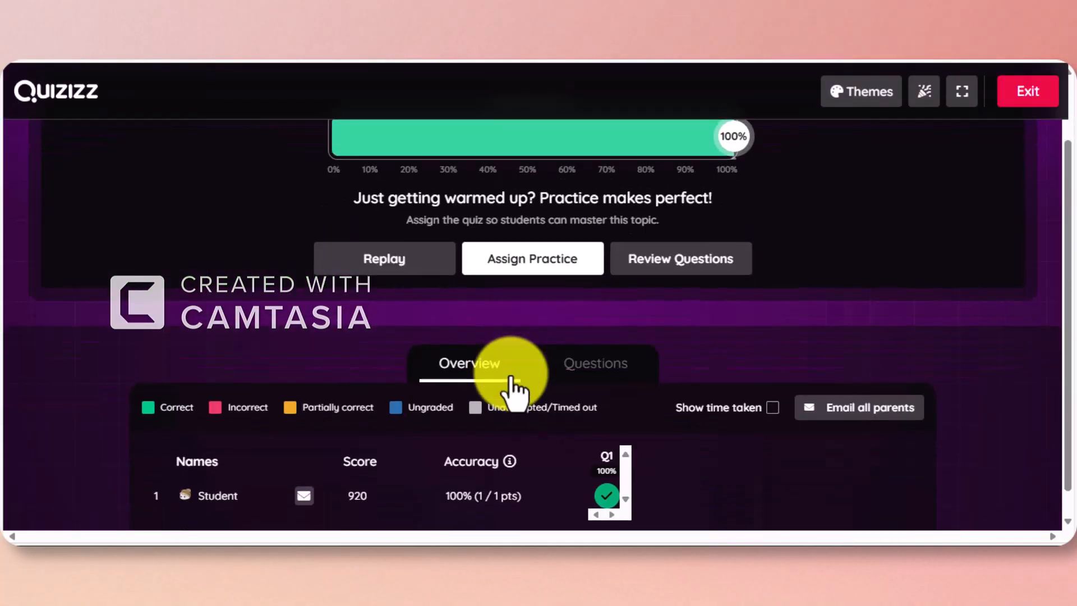